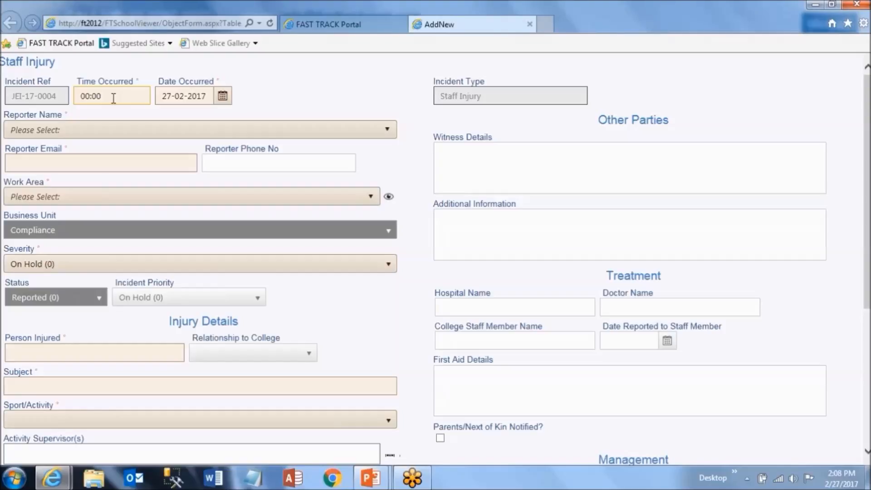
Enter 13:30 as the time occurred, leaving the date occurred at 27-02-2017.
click(113, 97)
drag(113, 97, 80, 96)
text(13:30)
click(223, 95)
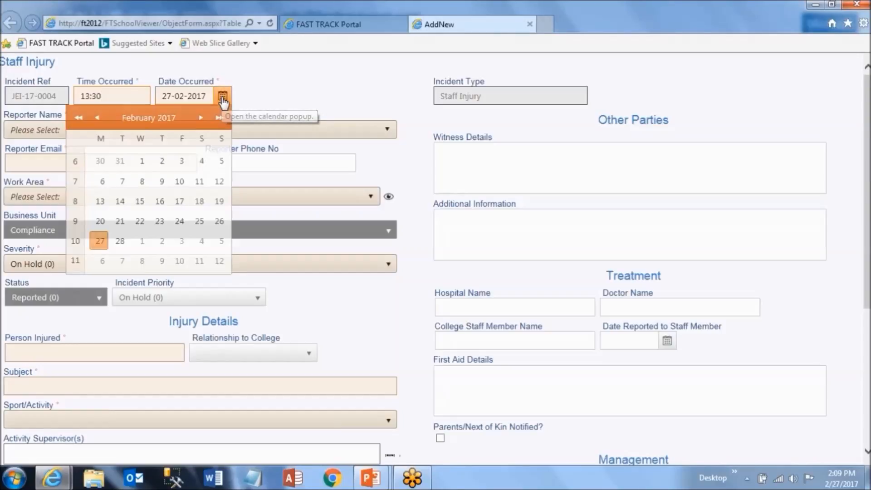
click(99, 241)
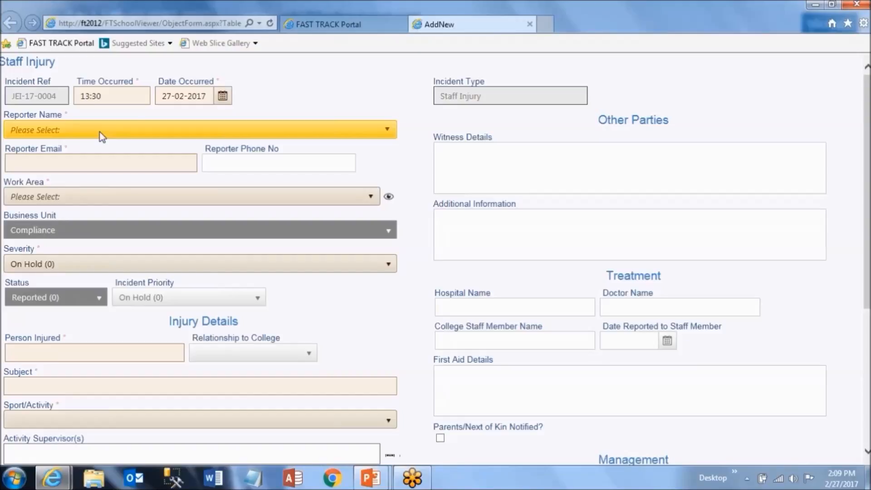
Choose the fasttrack system user as reporter and enter the reporter's phone number.
click(388, 127)
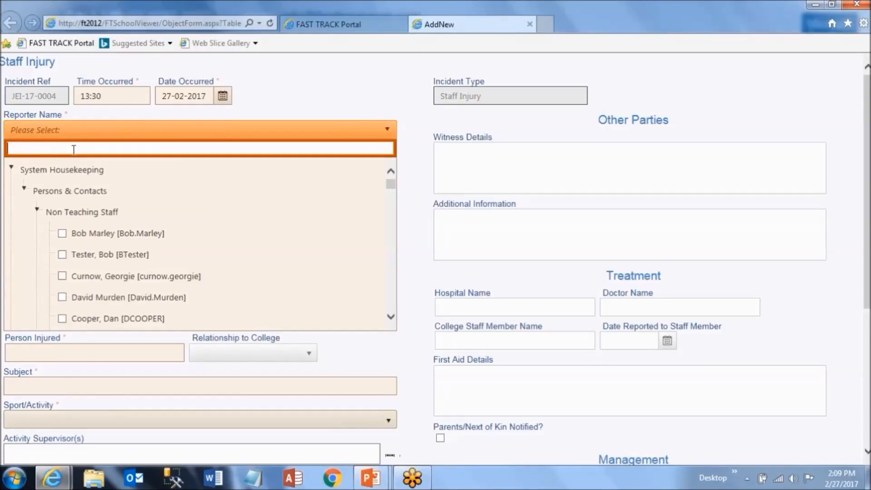
text(fast)
click(75, 253)
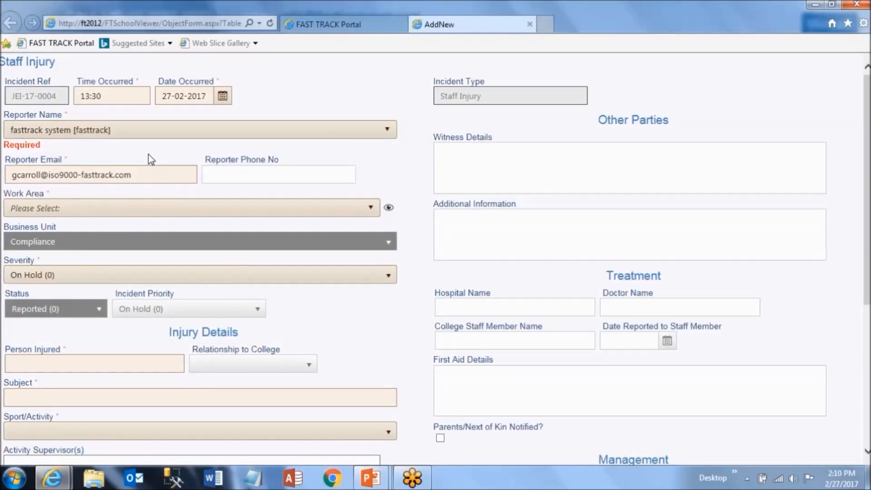
click(249, 175)
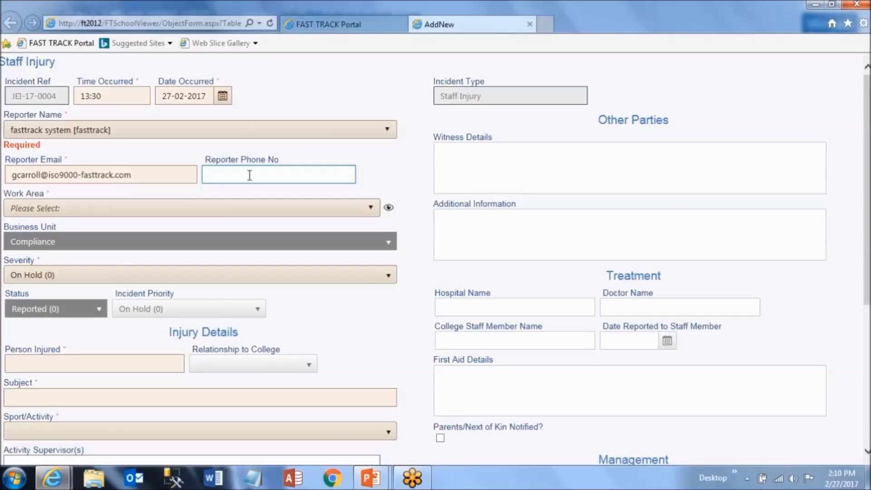
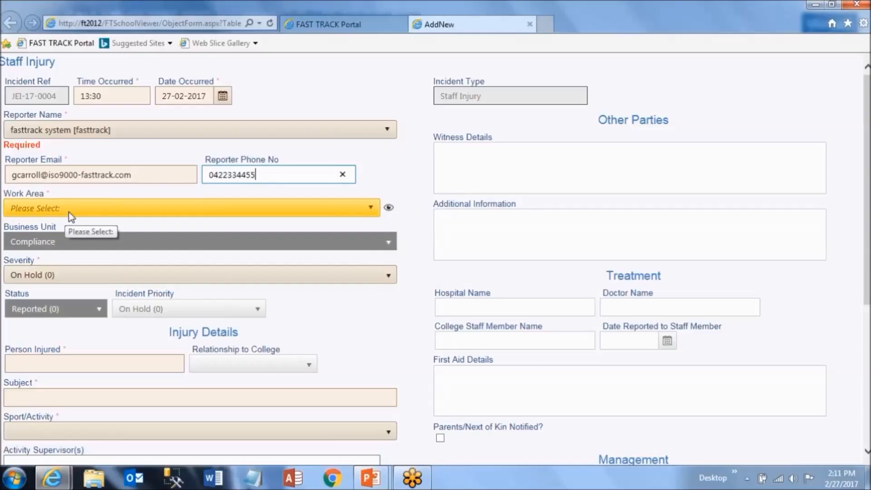
Pick Grounds & Maintenance [Grounds] from the Work Areas list.
click(356, 210)
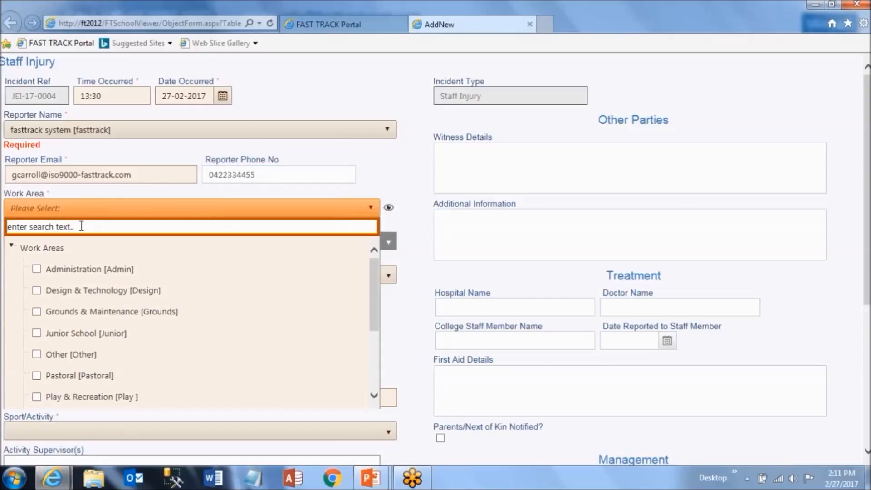
click(81, 226)
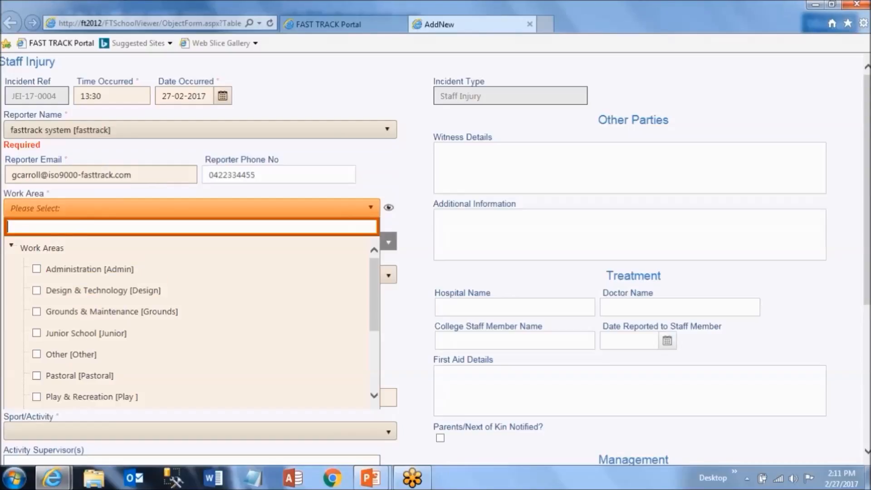
drag(372, 268, 388, 260)
click(35, 309)
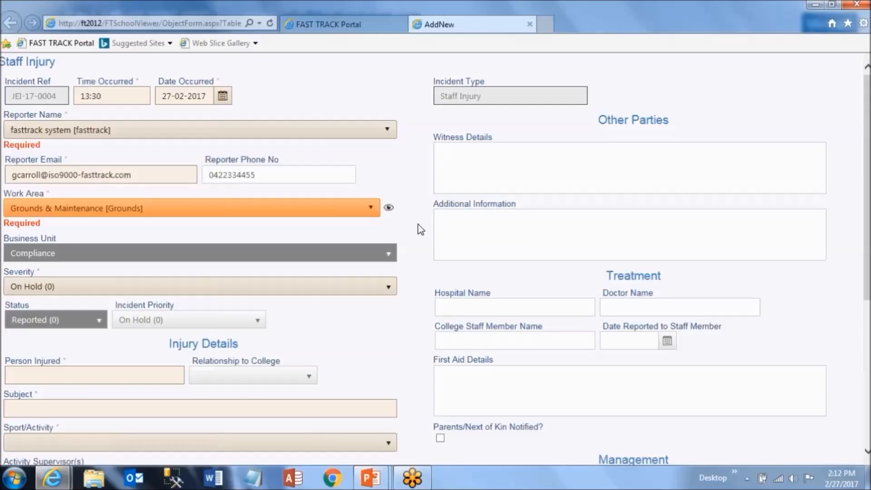
scroll(418, 224, down, 3)
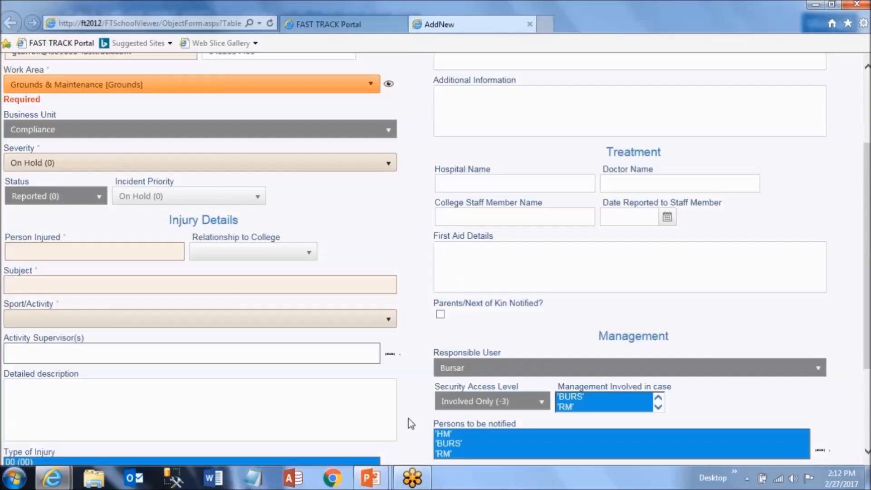
scroll(413, 399, up, 3)
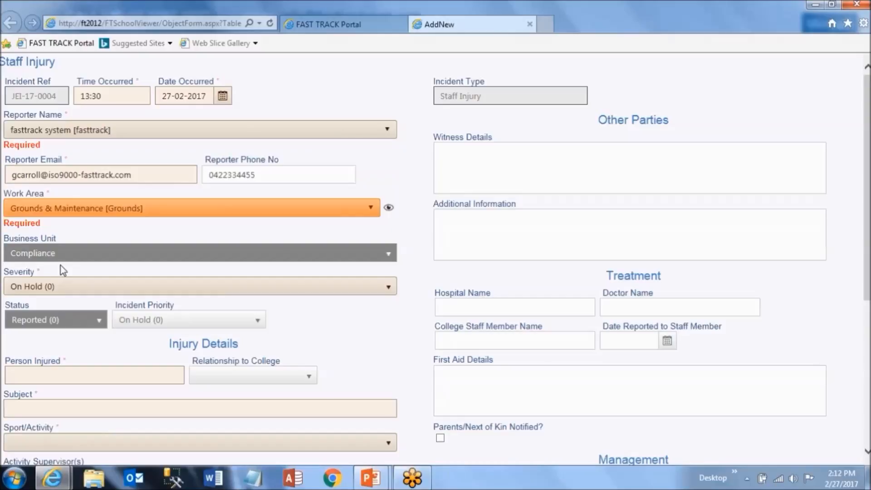
Choose severity FA - Head, Eyes, Neck, Spine (2), making priority Medium (2).
click(381, 288)
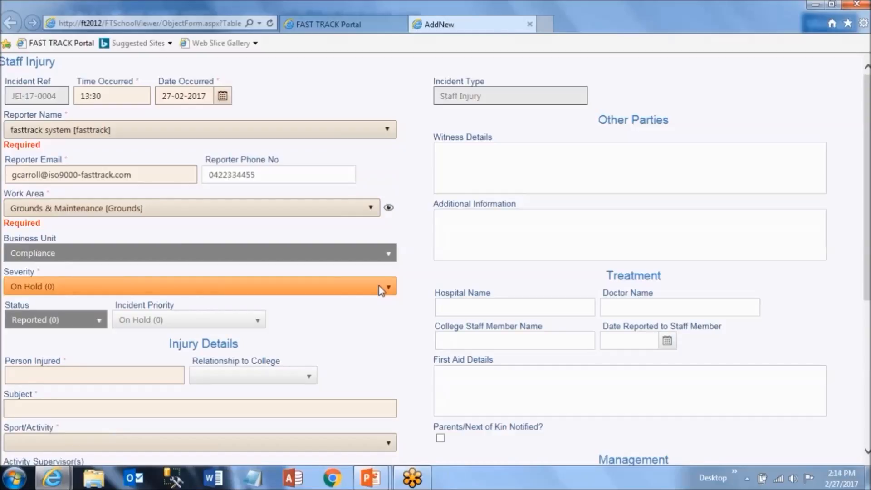
click(379, 286)
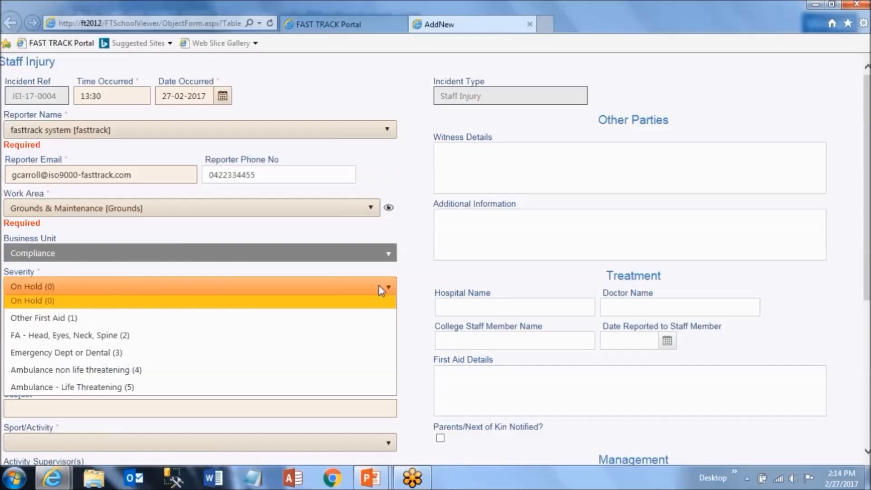
click(136, 347)
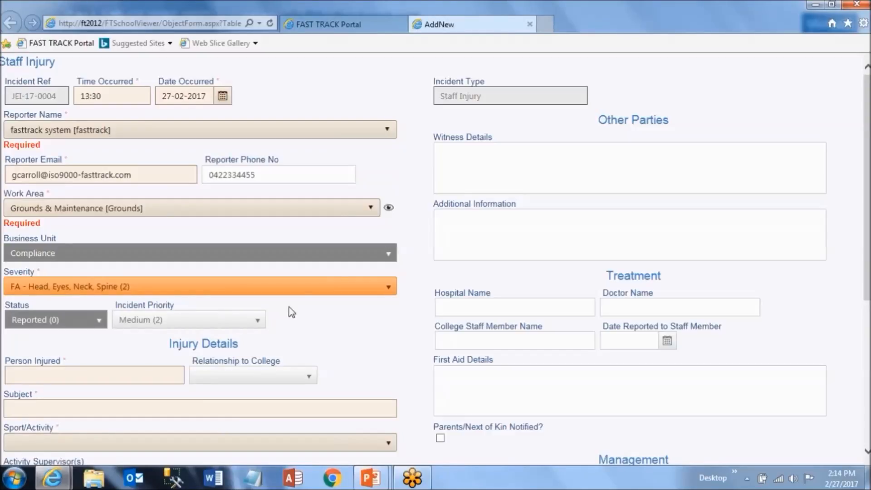
click(296, 291)
click(59, 305)
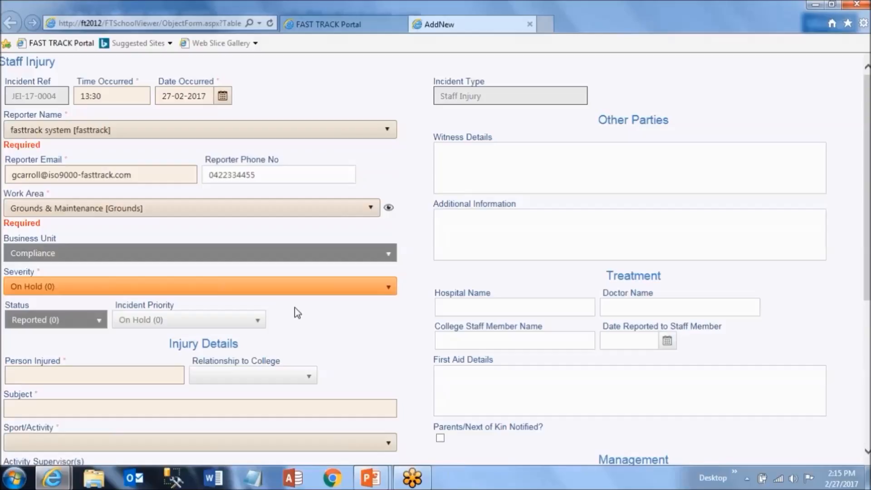
click(295, 293)
click(287, 333)
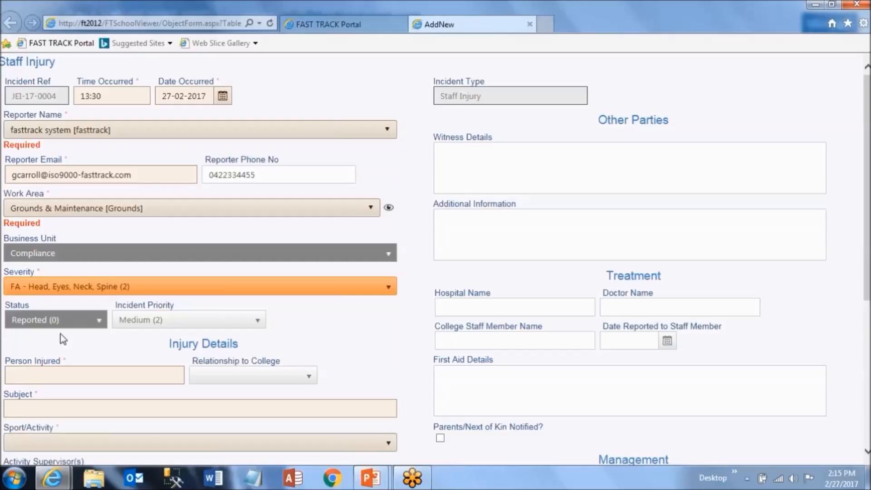
Enter the injured person's full name and set Relationship to College to Contractor.
scroll(378, 171, down, 4)
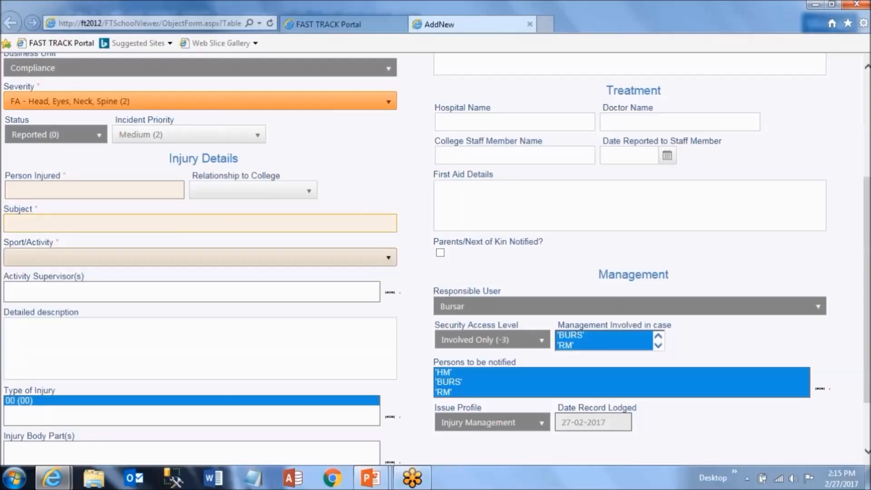
click(14, 190)
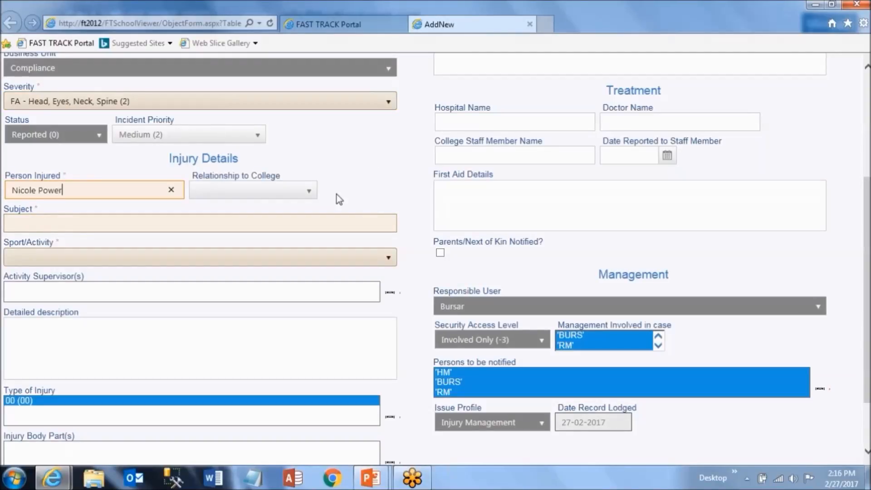
key(Tab)
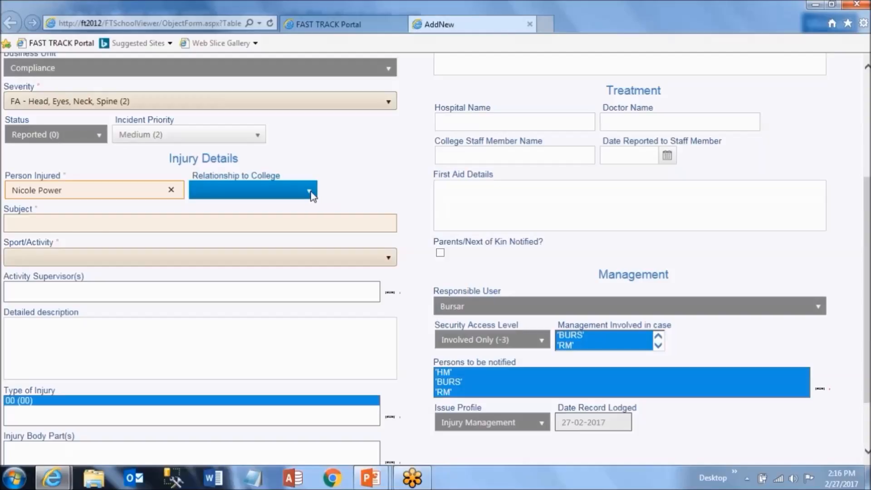
click(310, 191)
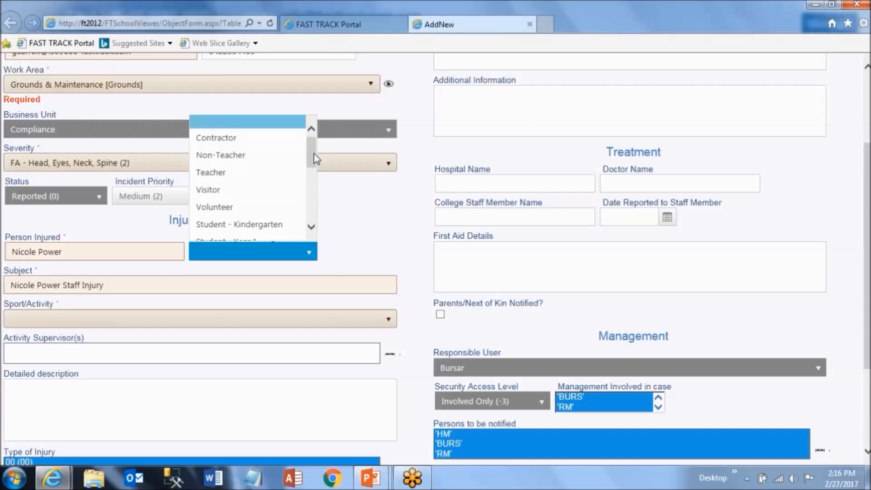
click(232, 140)
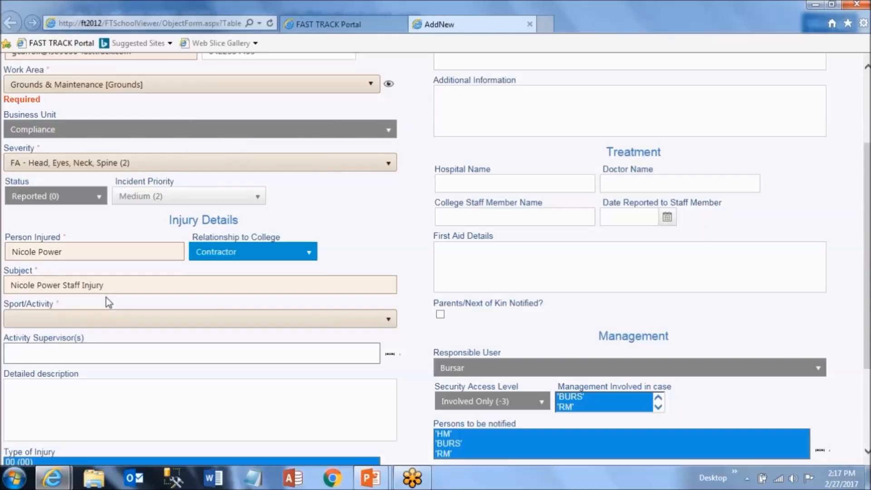
mouse_move(108, 301)
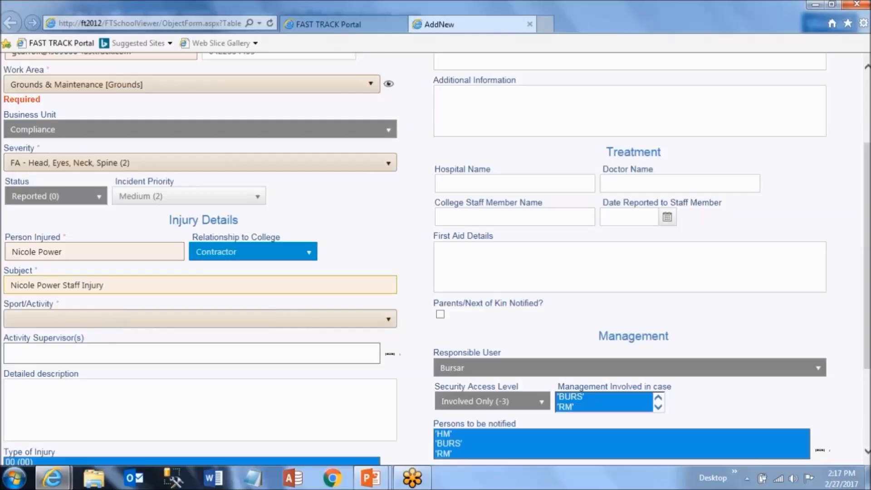
Add '- Head Injury' to the subject and choose Maintenance Grounds & Buildings as activity.
click(166, 283)
text(- Head )
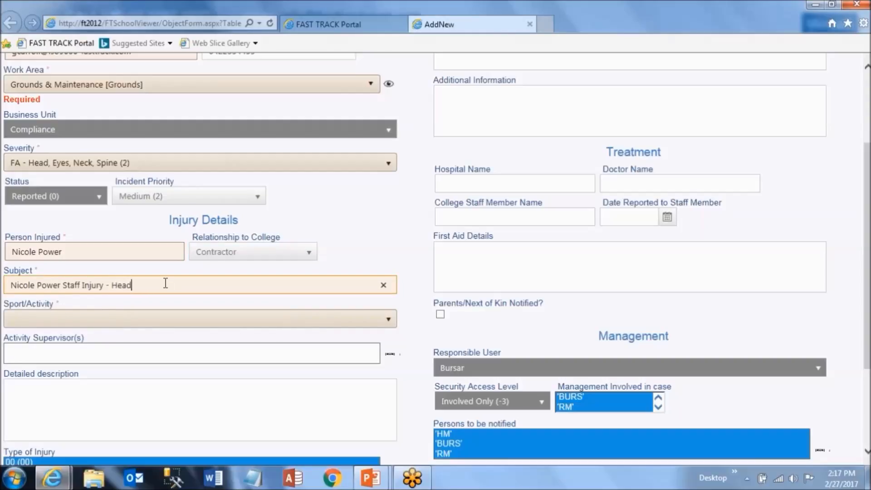
text(Injury)
click(352, 324)
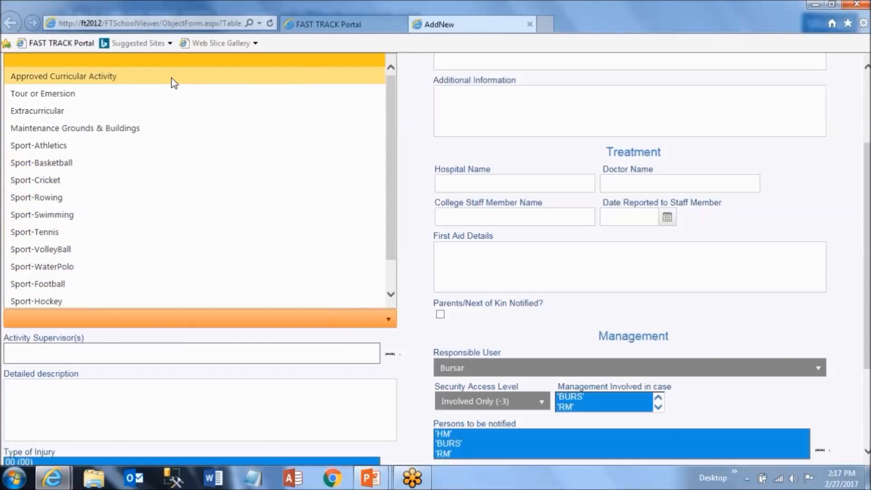
click(144, 128)
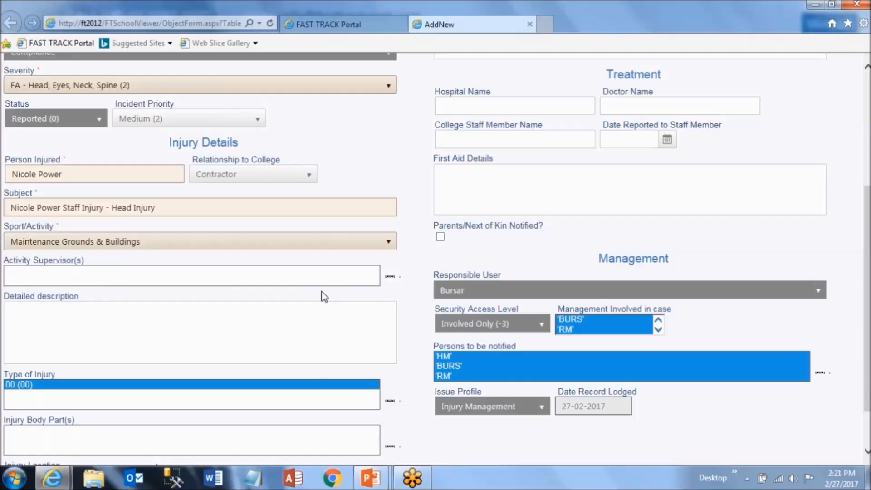
Search the staff list and save the matching person as Activity Supervisor.
click(391, 282)
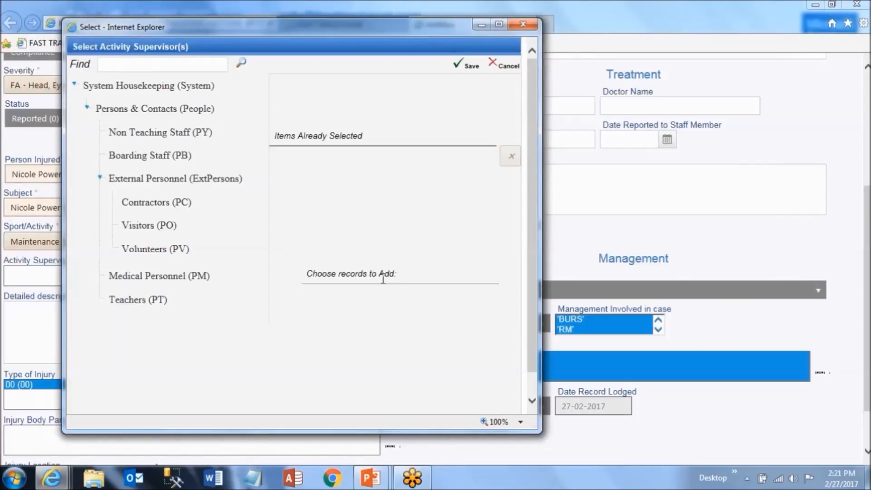
text(roger)
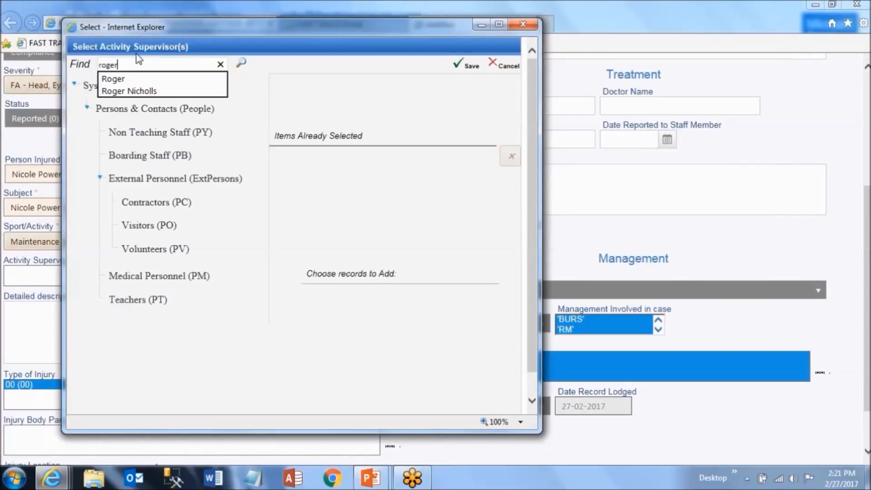
key(ctrl+a)
text(greg)
click(241, 63)
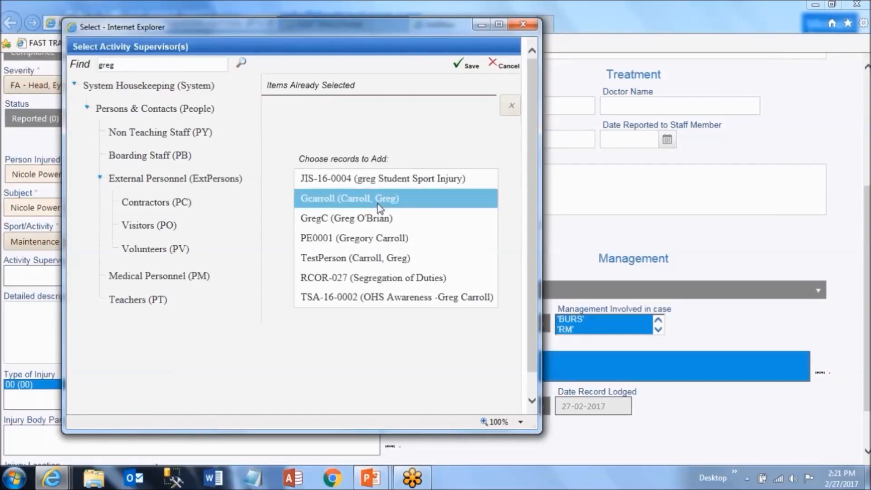
click(378, 202)
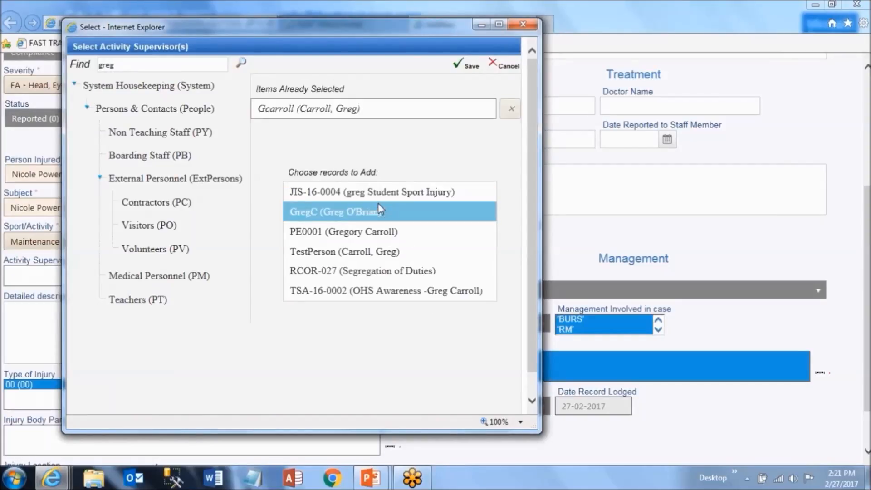
click(465, 66)
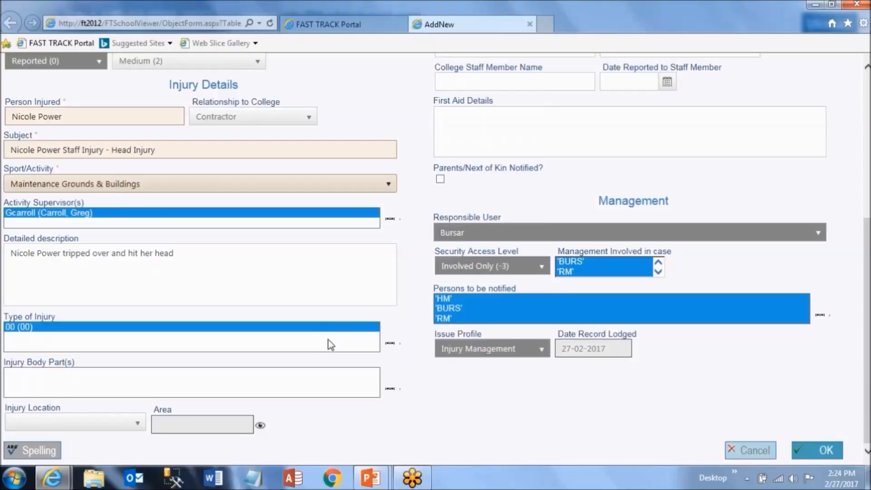
click(391, 346)
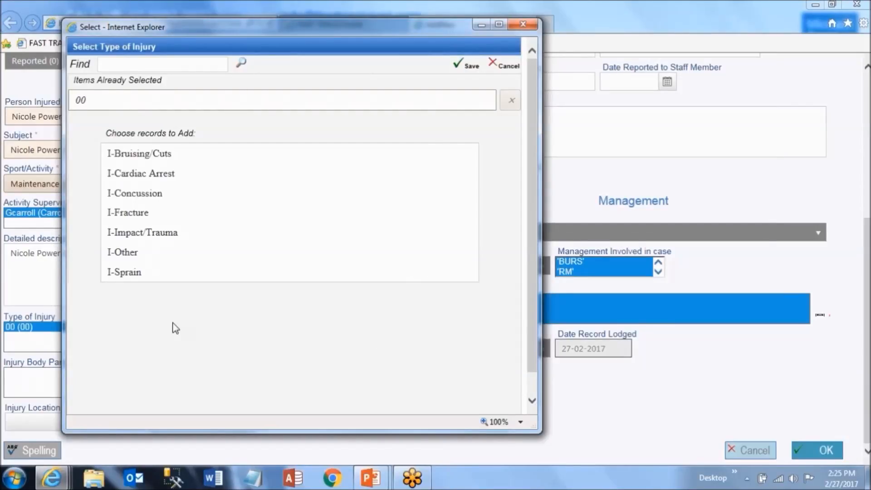
Select I-Concussion and I-Bruising/Cuts, remove the 00 entry, and save the injury types.
click(142, 195)
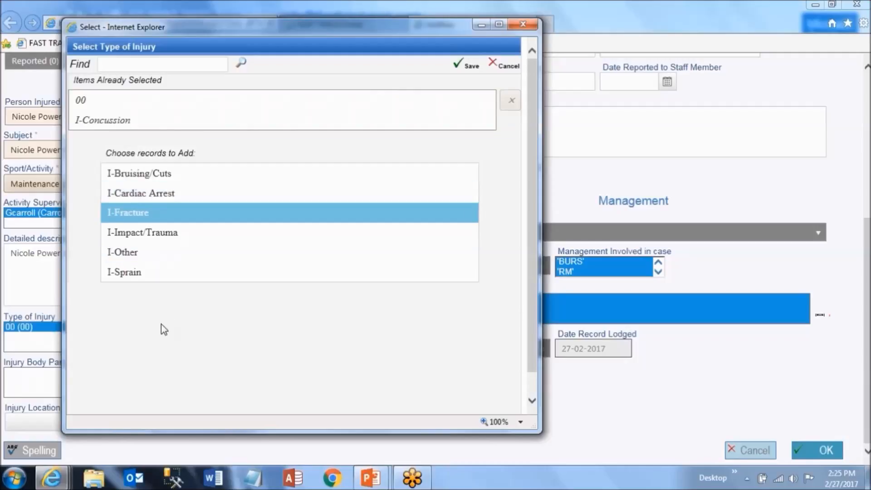
click(169, 173)
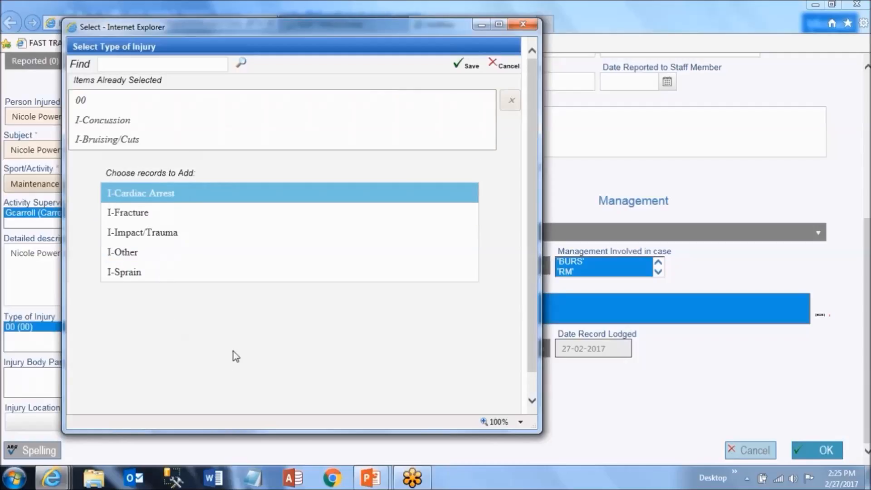
click(113, 105)
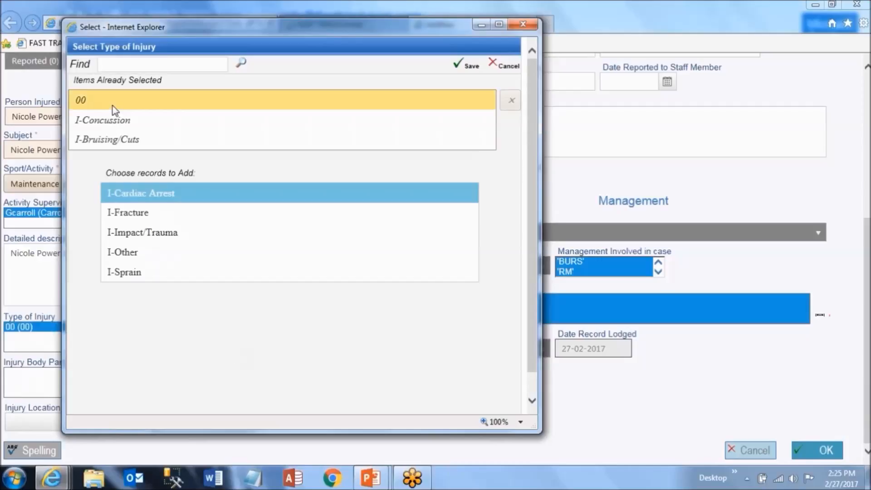
click(113, 106)
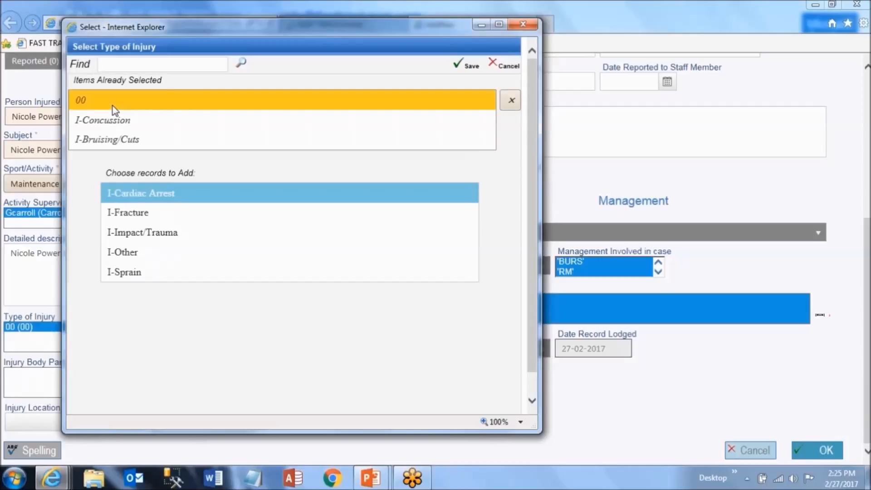
click(511, 101)
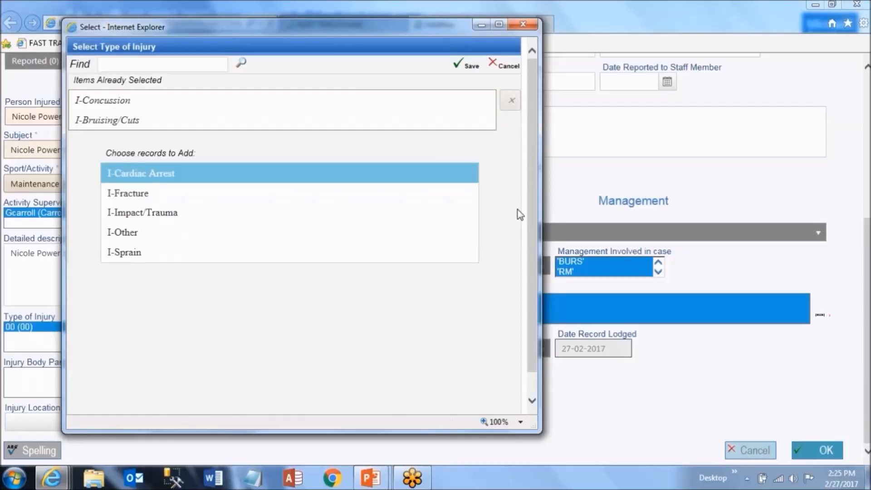
click(471, 68)
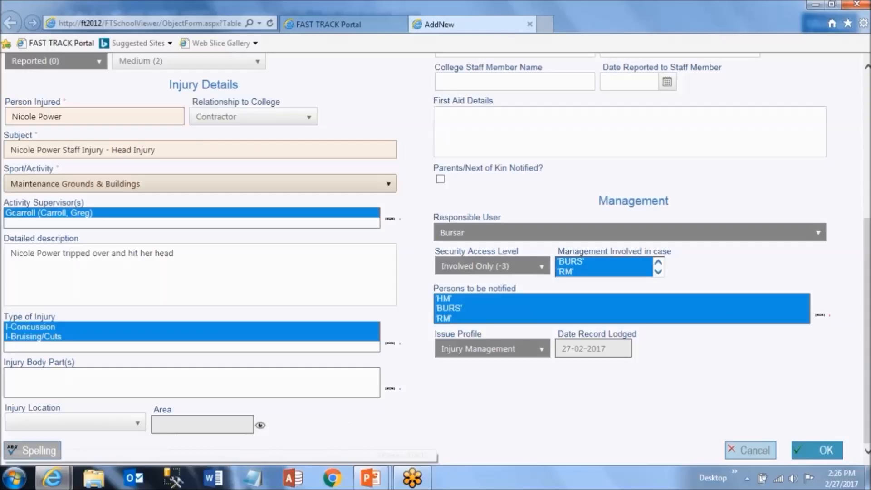
Add B-HEAD and B-KNEE as injured body parts and save the picker.
click(390, 391)
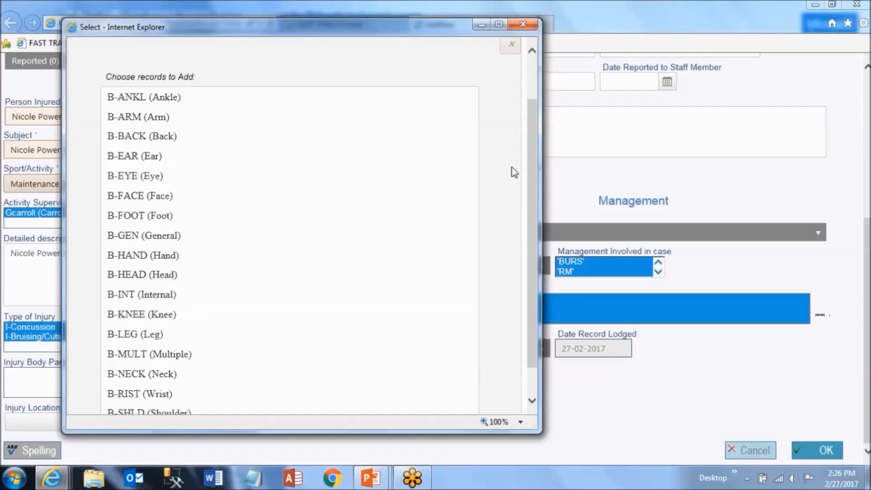
click(157, 276)
click(165, 298)
drag(532, 177, 534, 119)
click(466, 73)
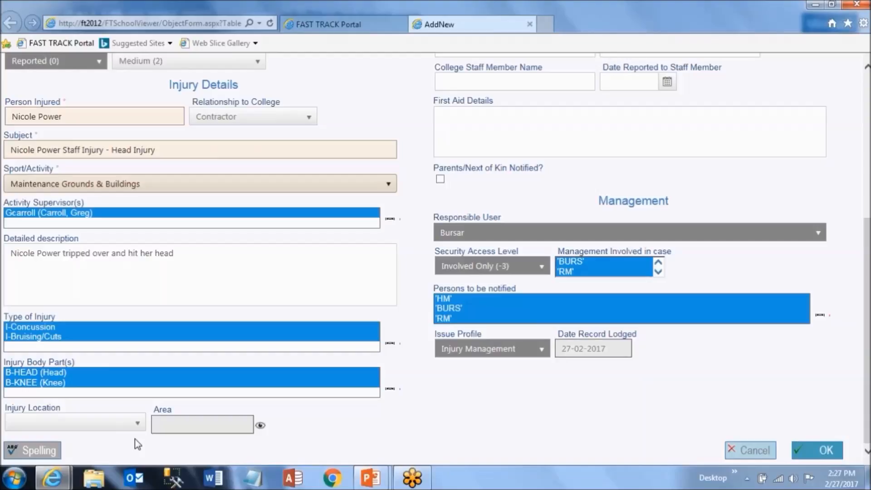
Choose B Block [Bblock] as the injury location and return to the form's top.
click(136, 423)
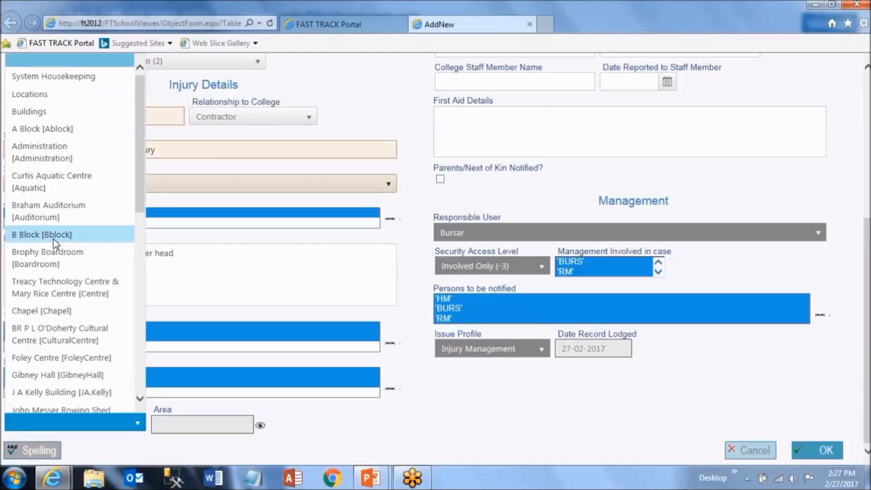
click(41, 319)
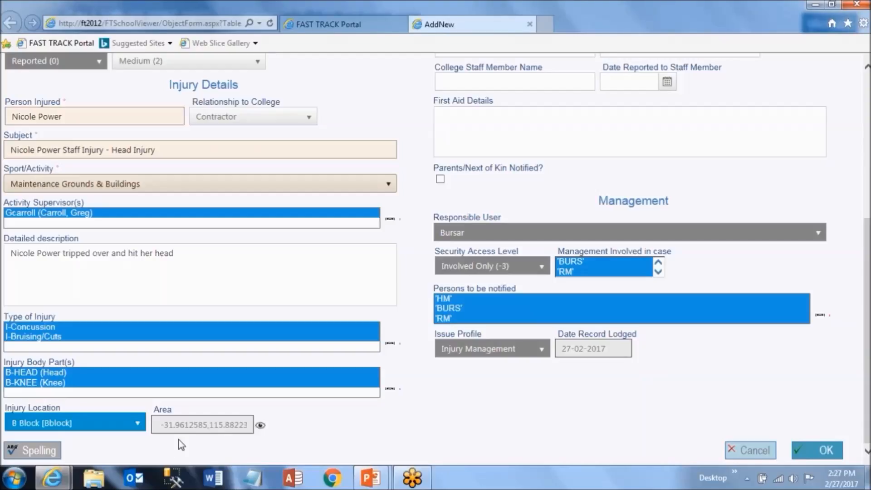
drag(867, 375, 866, 231)
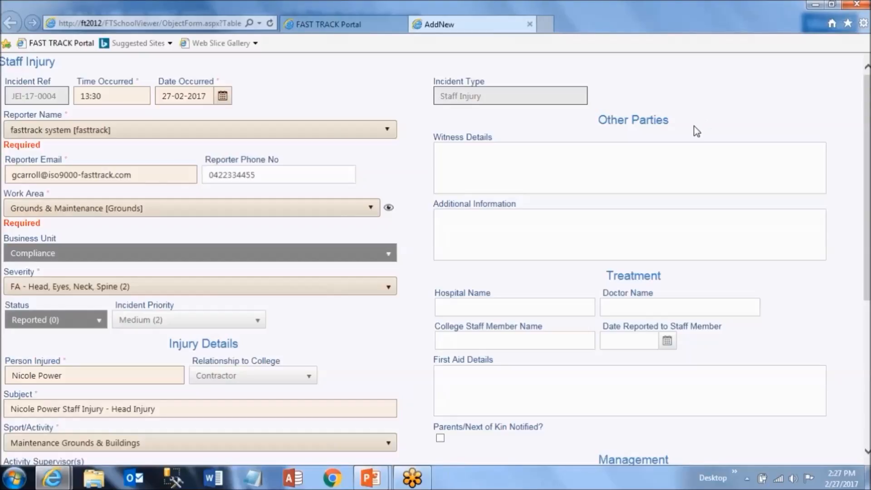
Enter the witness's name, phone number and a note that they were walking with the injured person at the time of the fall.
mouse_move(519, 144)
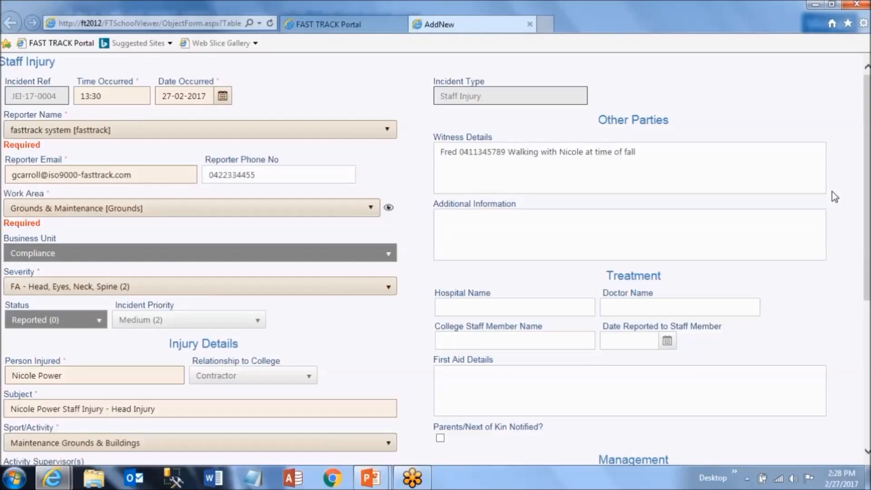
scroll(583, 200, down, 1)
click(583, 199)
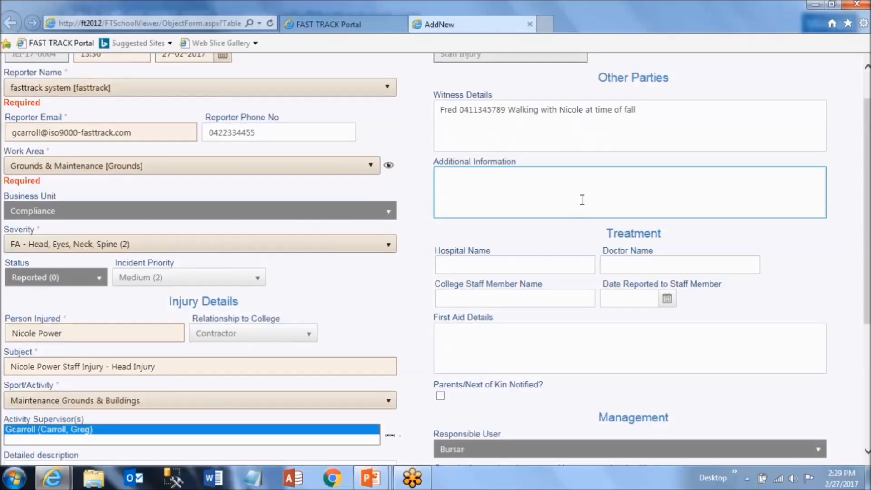
click(793, 245)
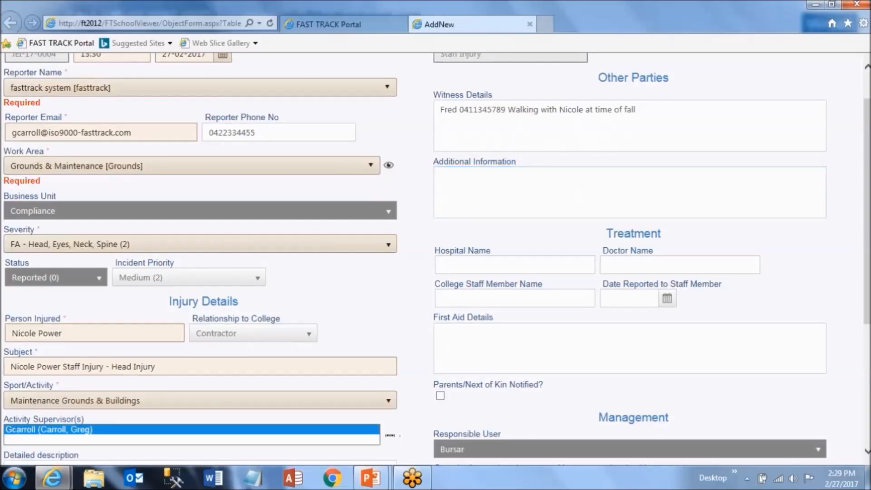
scroll(780, 202, down, 1)
scroll(790, 207, down, 1)
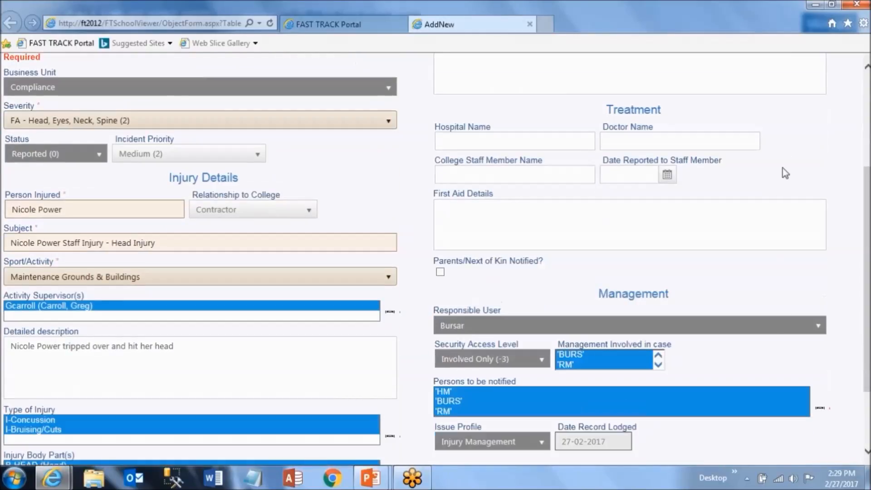
Record WA Hospital as the hospital and enter the treating nurse's name as the doctor.
click(528, 141)
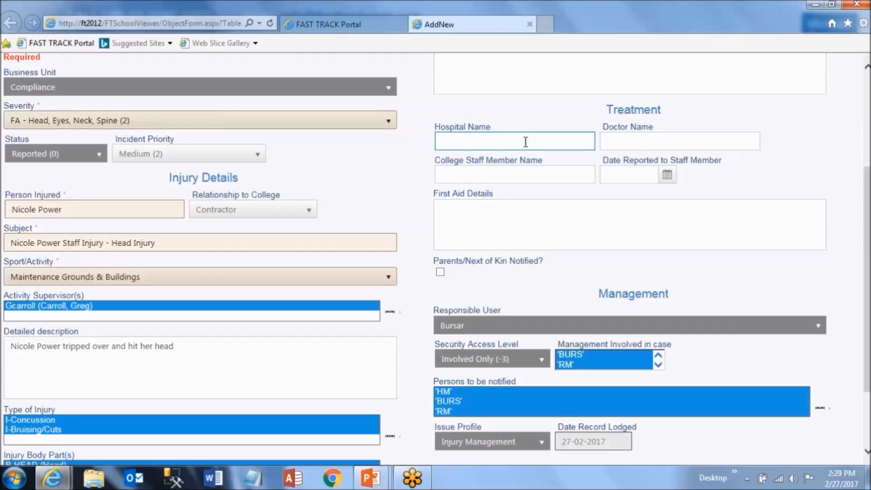
text(WA Hospital)
click(669, 138)
text(Nurs)
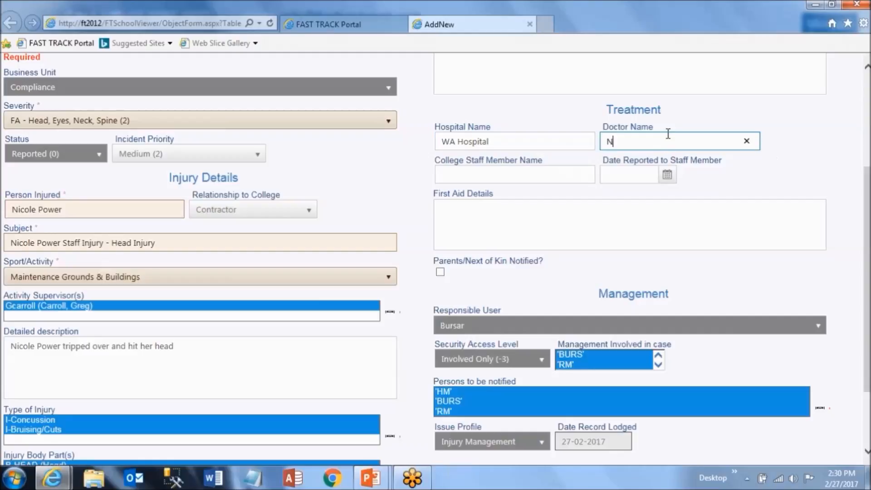
text(e Betty)
Set the date reported to 27-02-2017 and mark parents/next of kin as notified.
click(667, 175)
click(545, 319)
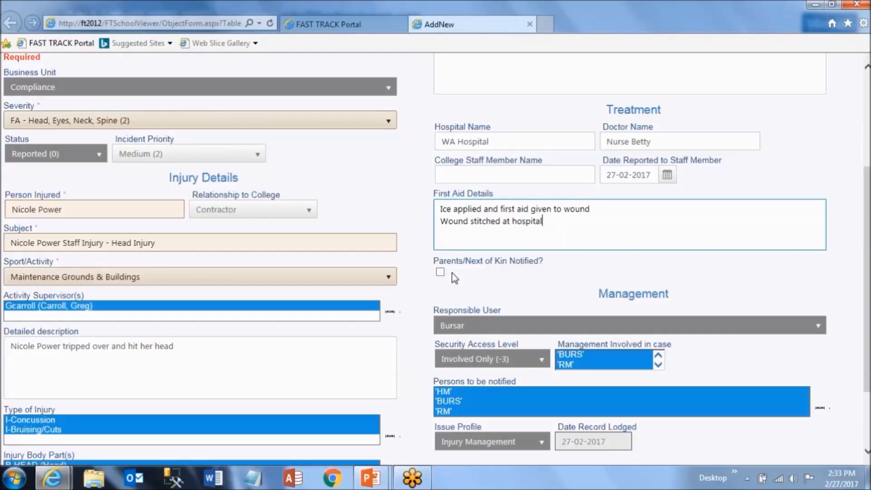
click(441, 272)
scroll(498, 281, down, 2)
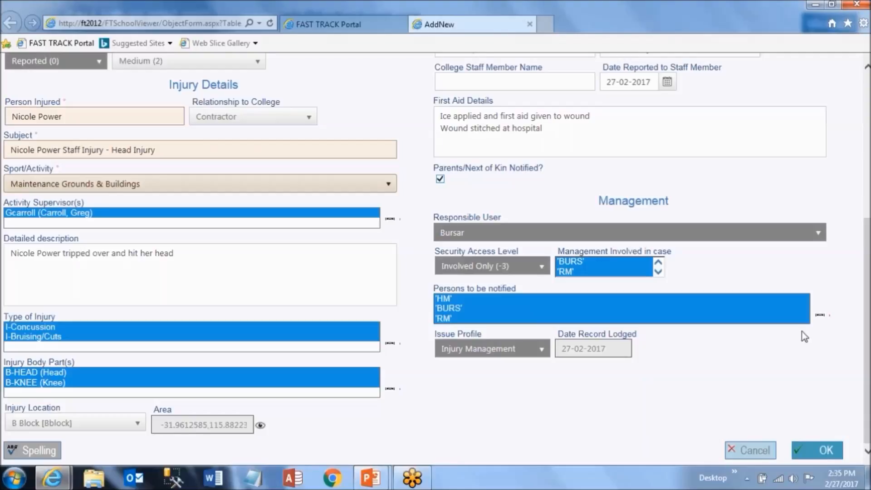
Confirm HM, BURS and RM as persons to be notified, then submit the Staff Injury record.
click(821, 317)
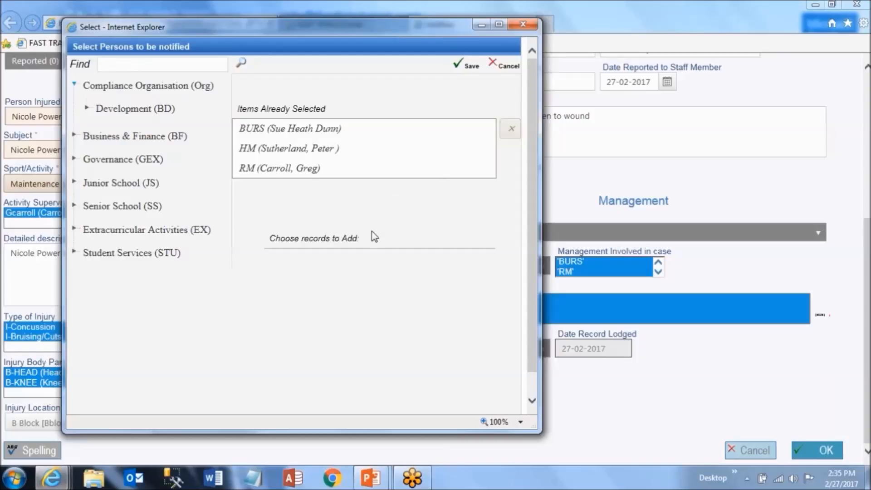
click(524, 24)
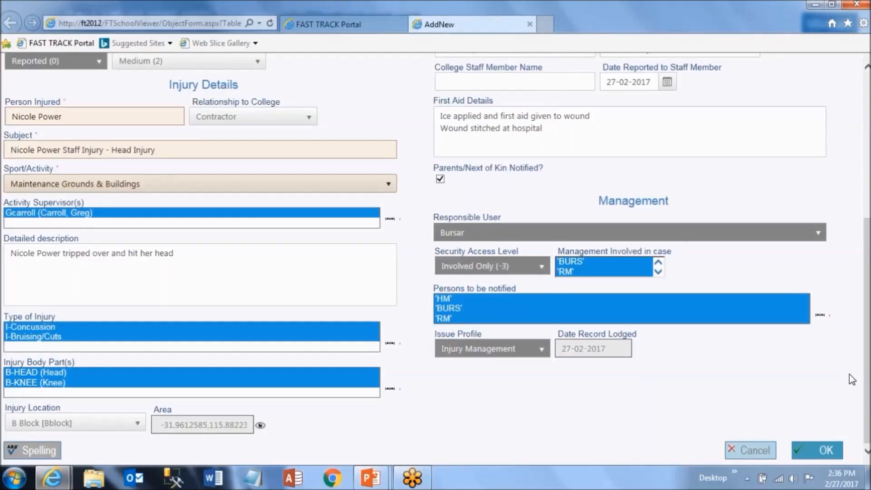
click(805, 452)
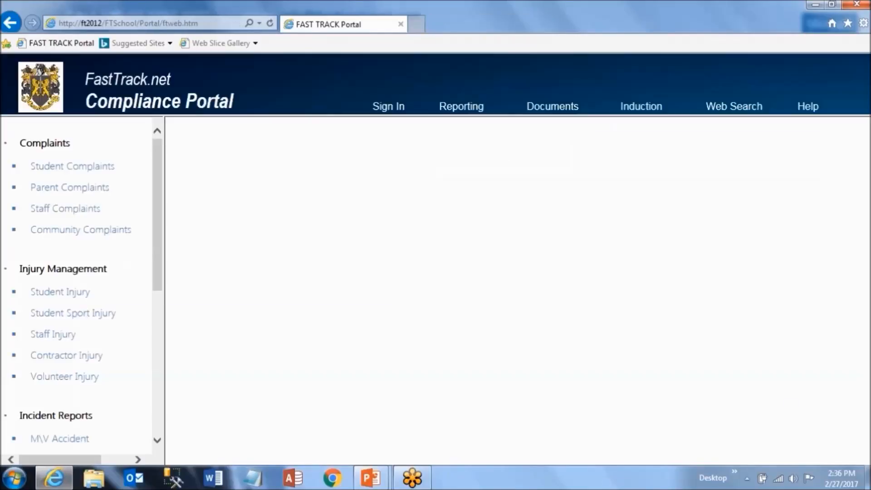